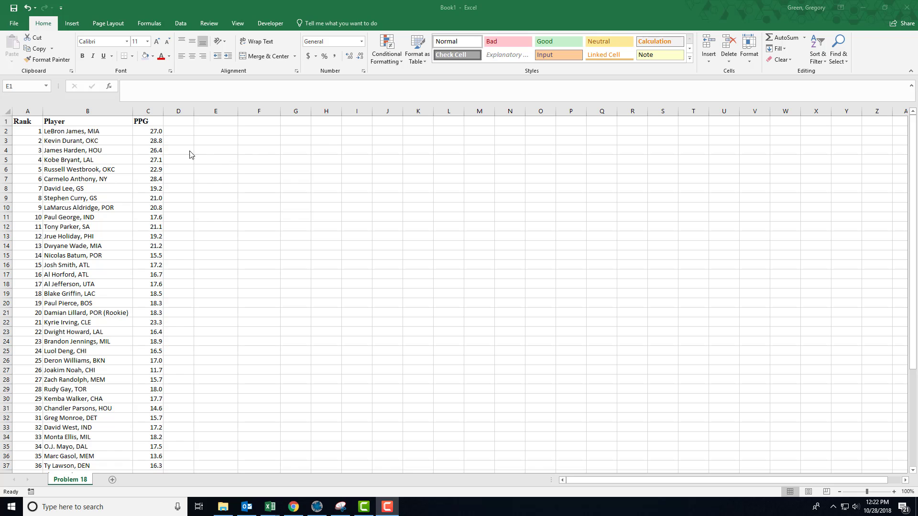
Create a PivotTable from the PPG column, C1:C51, placed on the existing worksheet at cell E1.
click(154, 123)
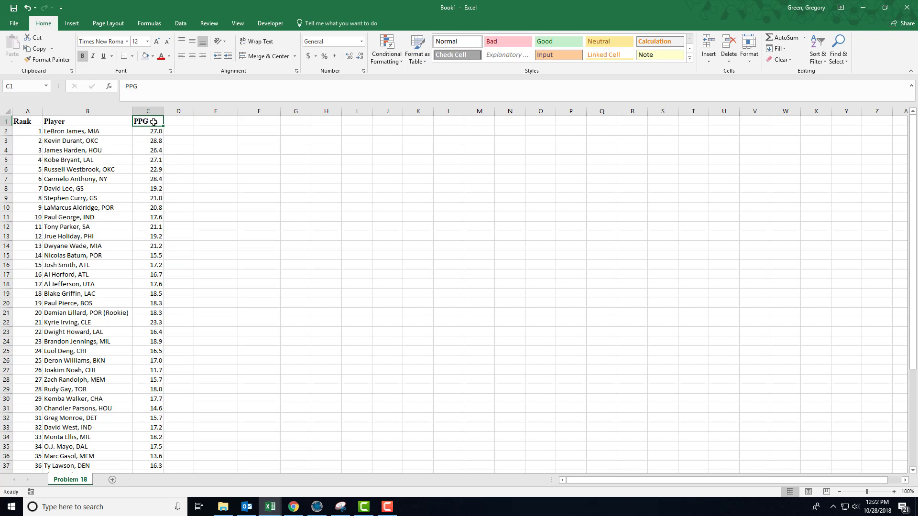
key(ctrl+shift+Down)
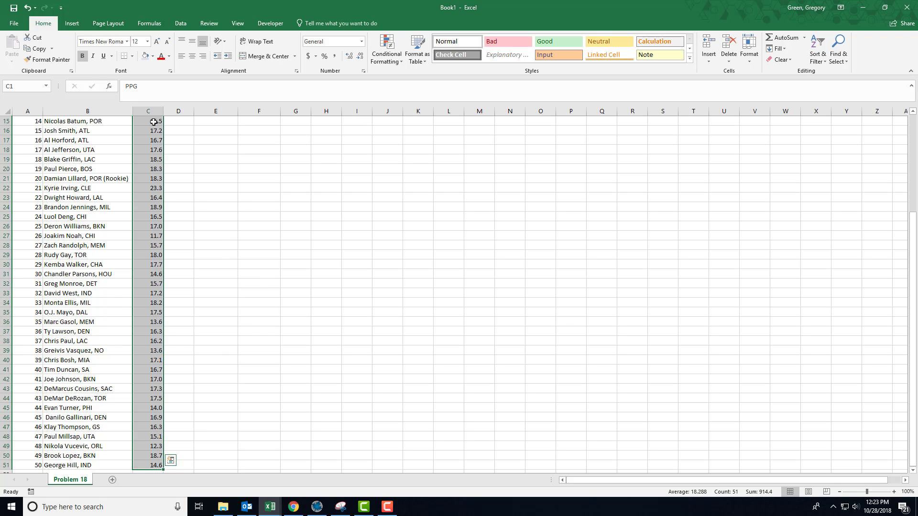
scroll(154, 122, up, 5)
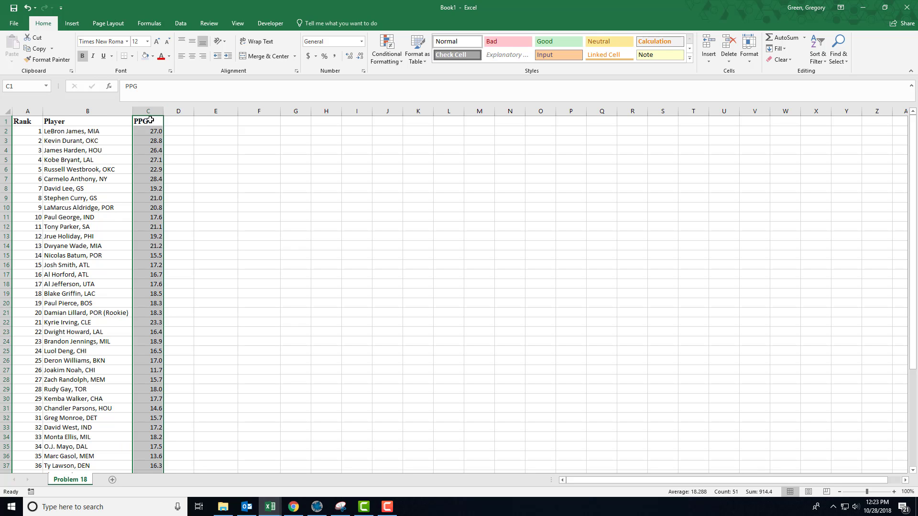
click(76, 27)
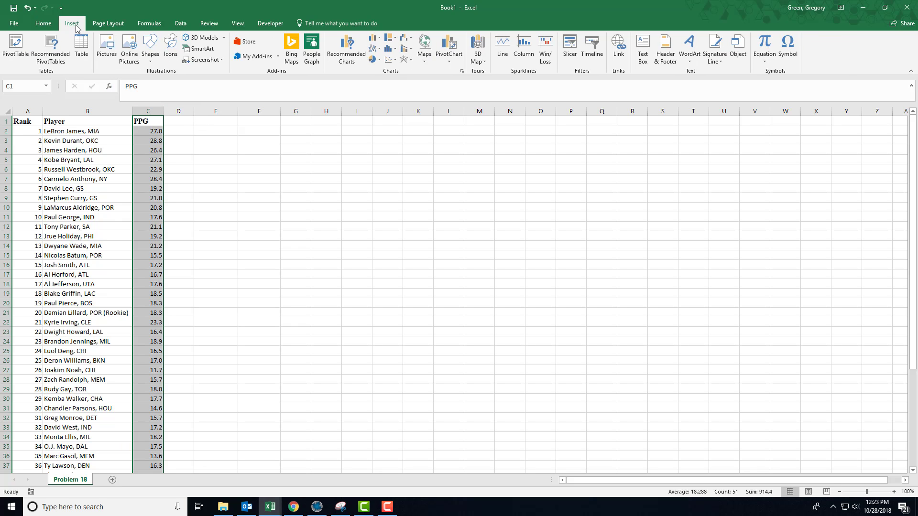
click(16, 48)
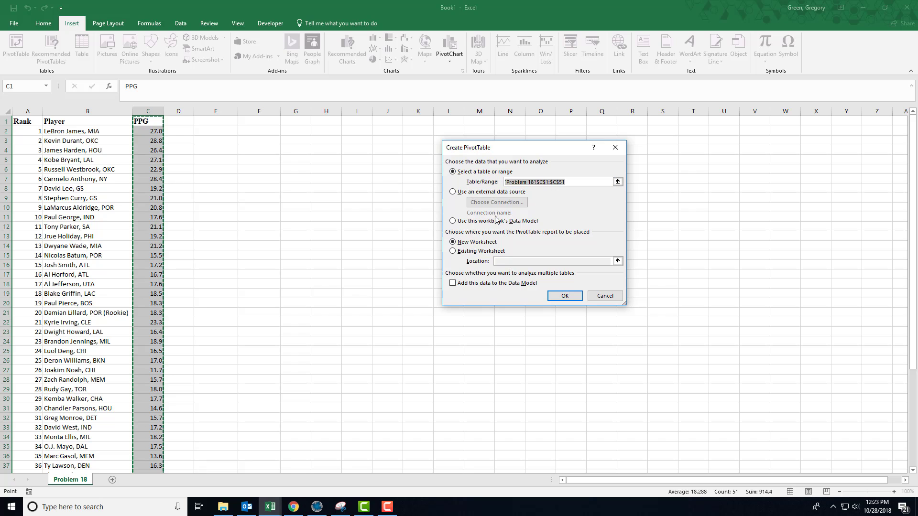
click(452, 251)
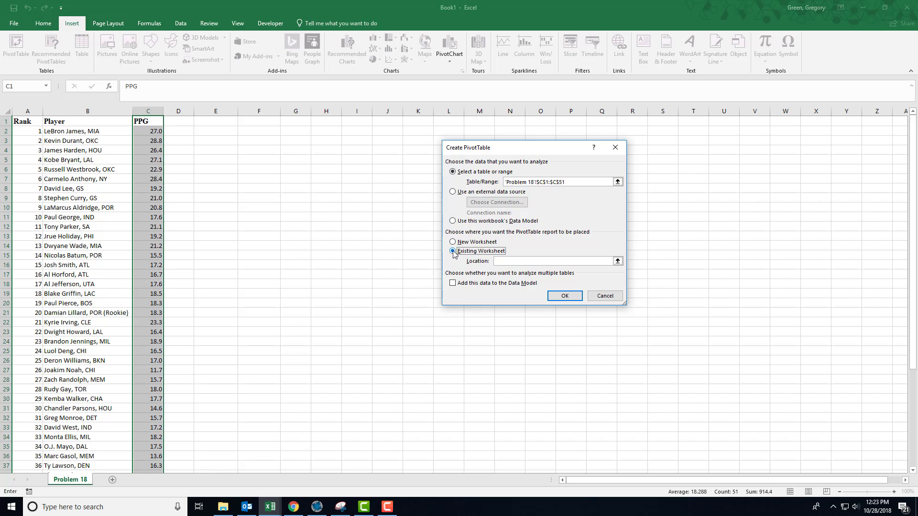
click(225, 121)
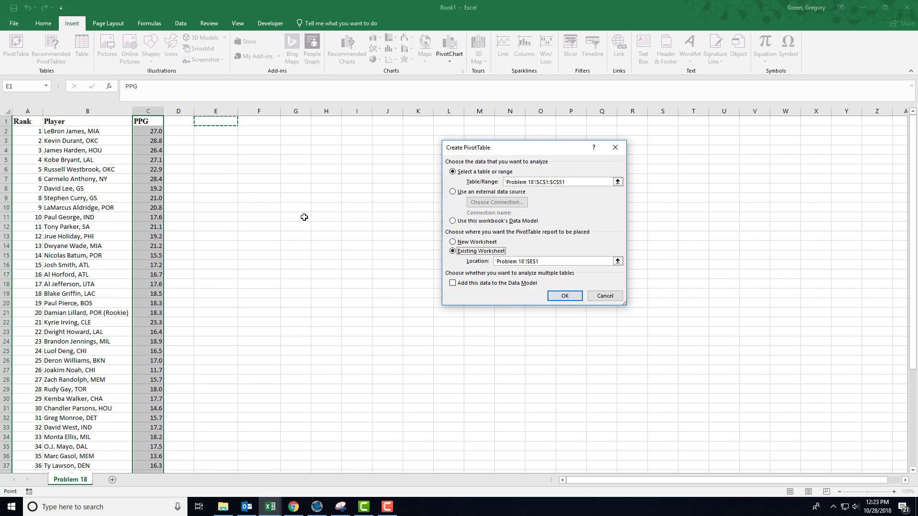
click(558, 295)
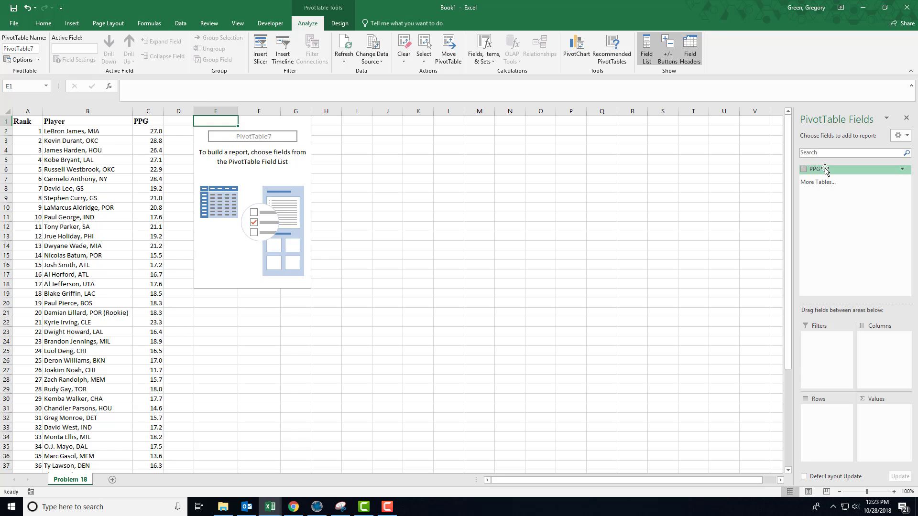
Add PPG as the PivotTable's row field and group its values from 10 to 29 in intervals of 2.
drag(825, 169, 829, 423)
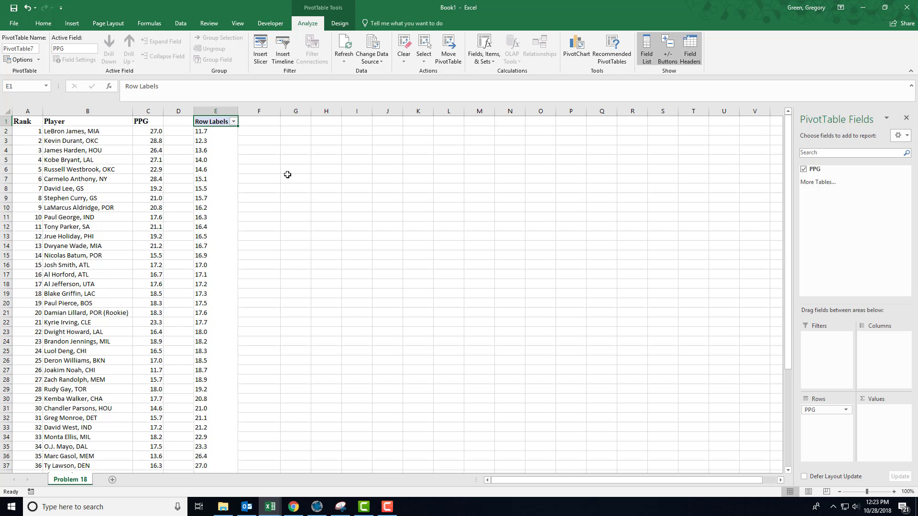
right_click(203, 179)
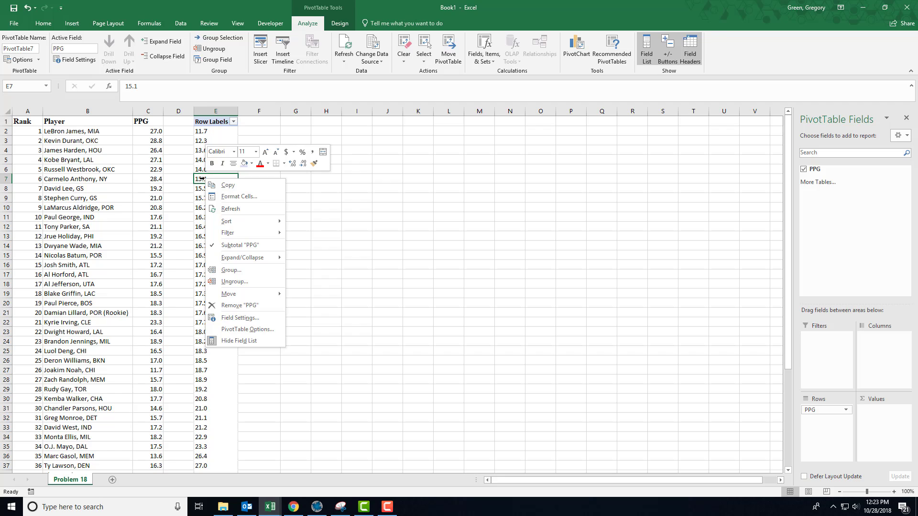
click(231, 270)
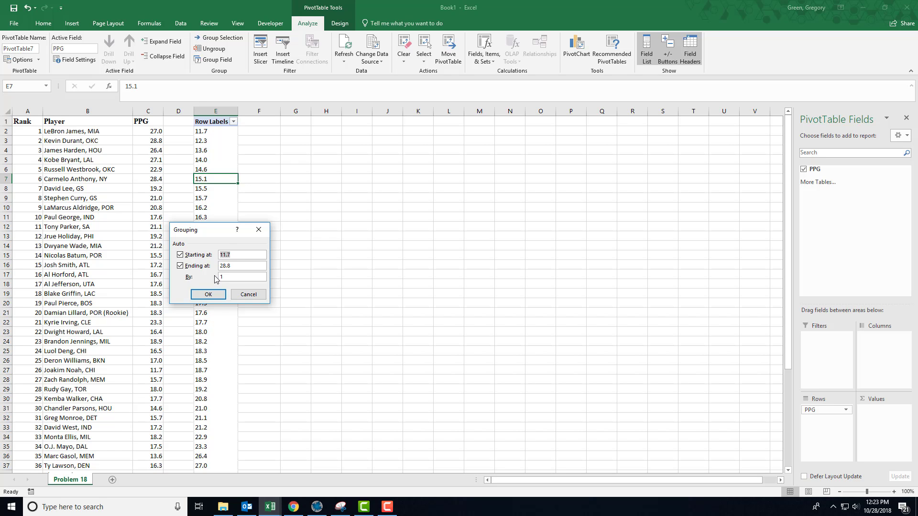
text(10)
drag(244, 265, 217, 265)
text(29)
click(207, 294)
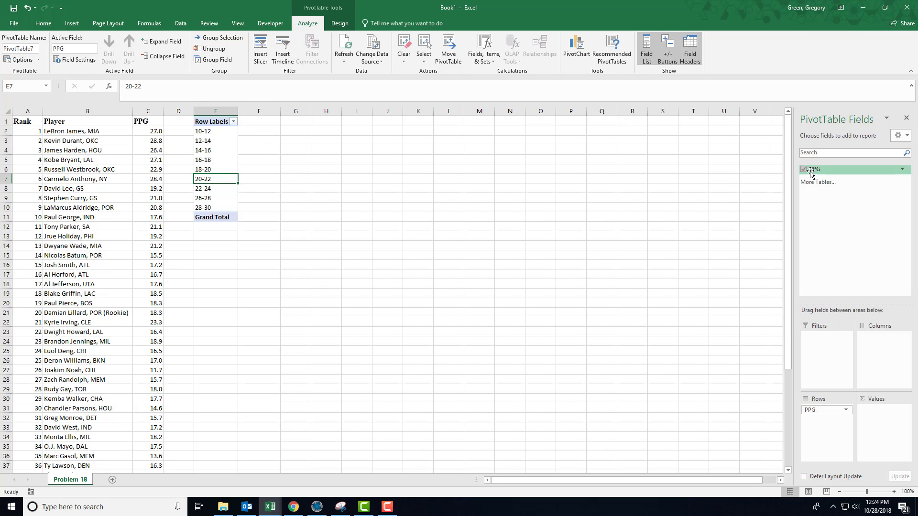
Add PPG to the PivotTable's values as a count with the custom name Frequency and no calculation.
drag(811, 177, 870, 415)
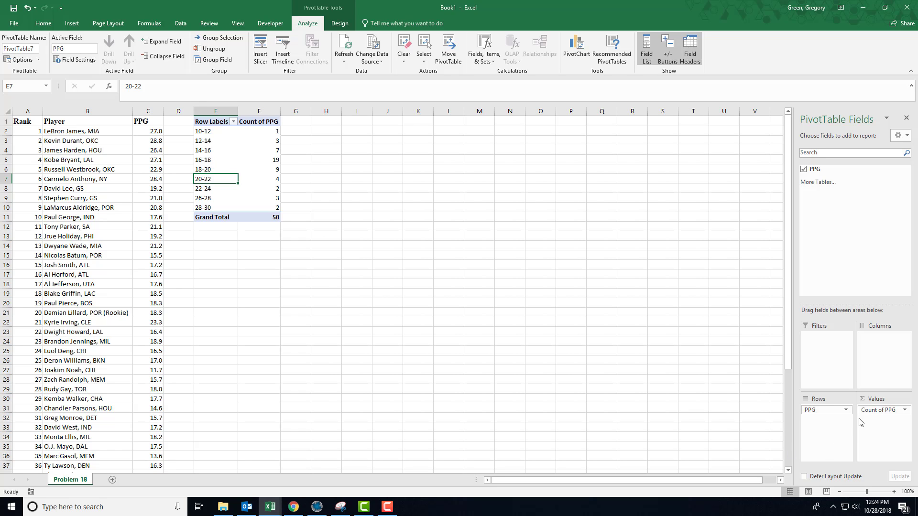
click(903, 411)
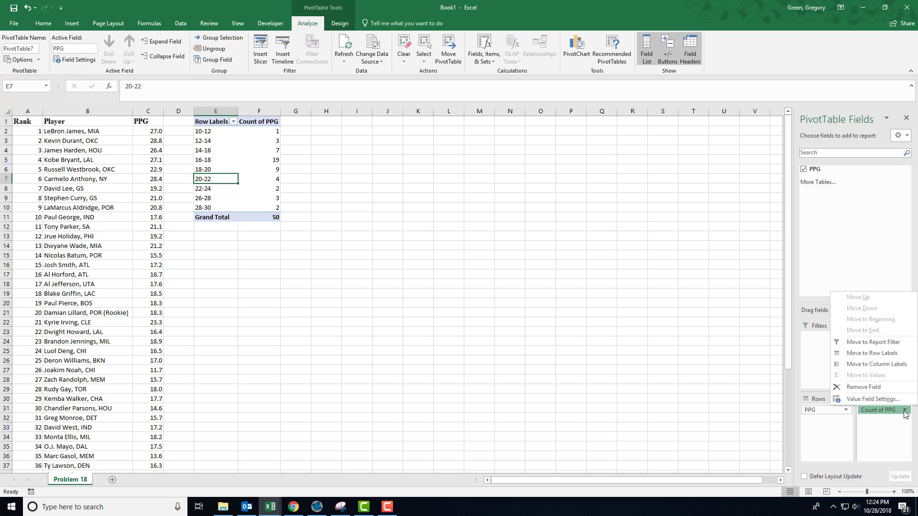
click(872, 399)
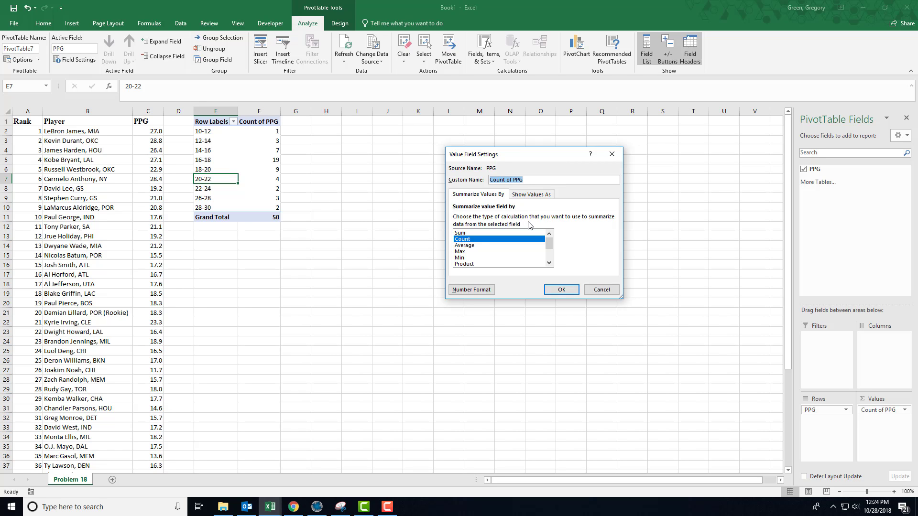
text(Frequency)
click(528, 195)
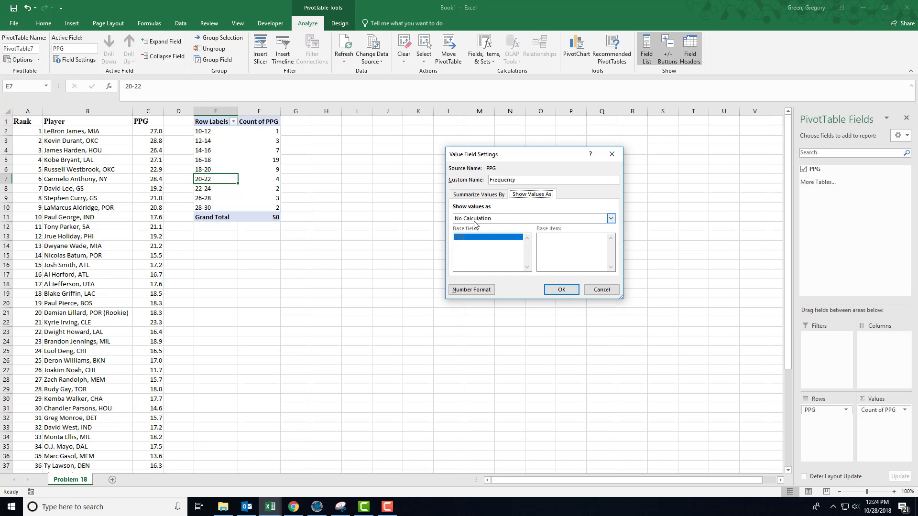
click(561, 292)
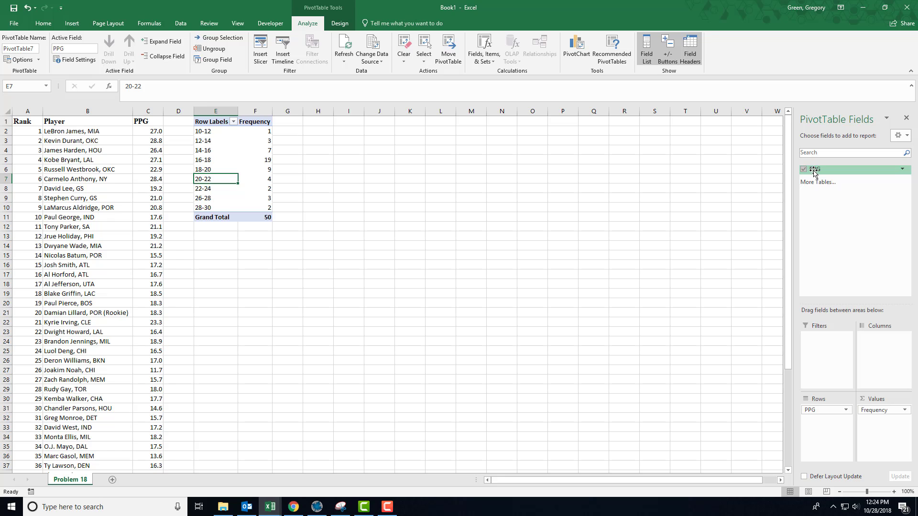
Add PPG to the values a second time, named Relative Frequency and shown as % of Grand Total.
drag(813, 173, 873, 433)
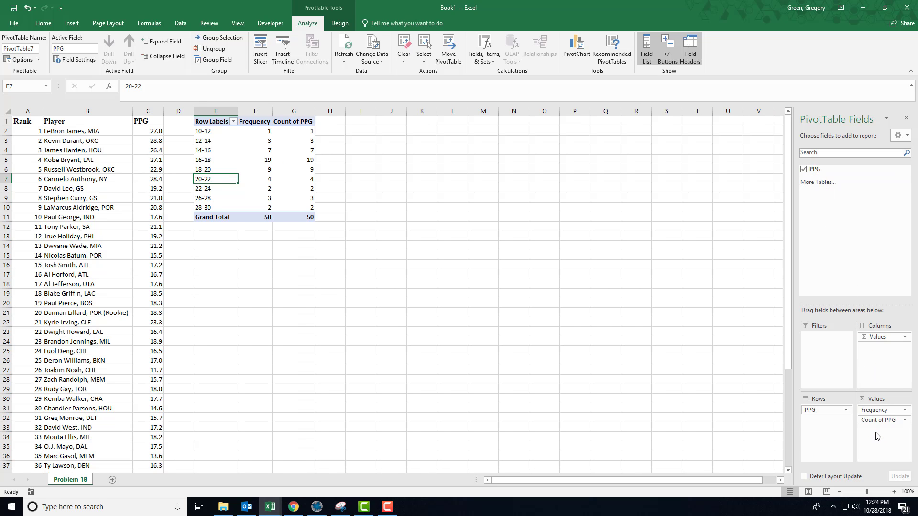
click(904, 420)
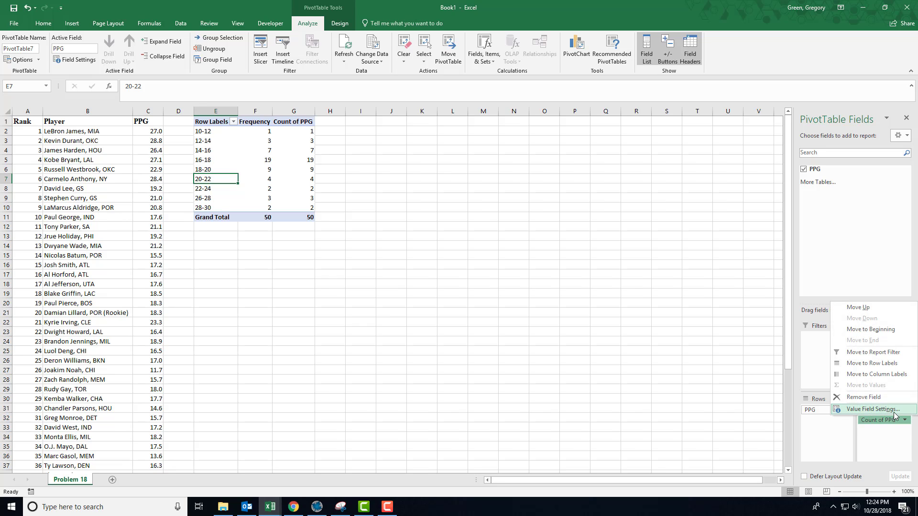
click(893, 411)
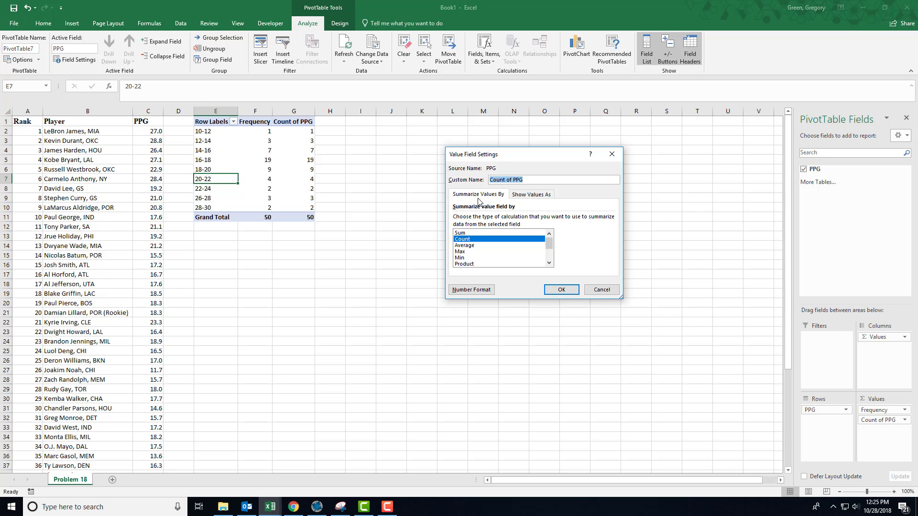
text(Relative Frequency)
click(534, 197)
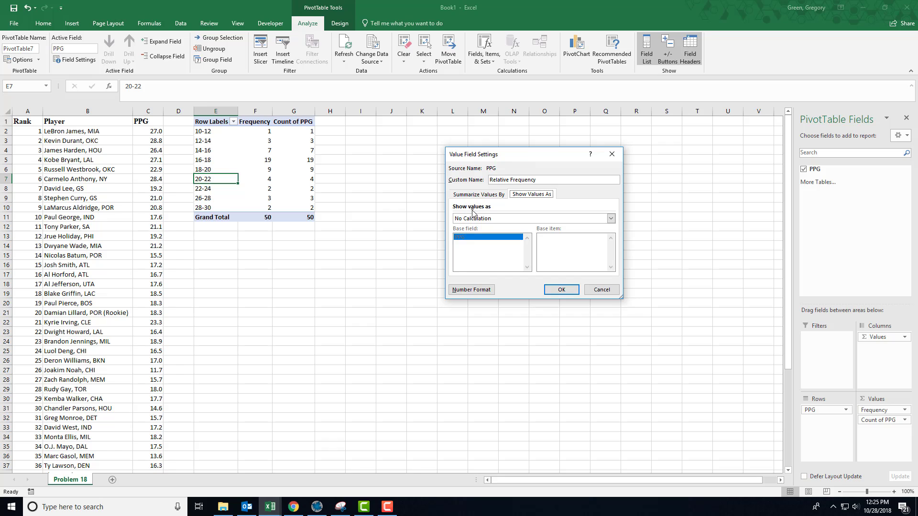
click(610, 218)
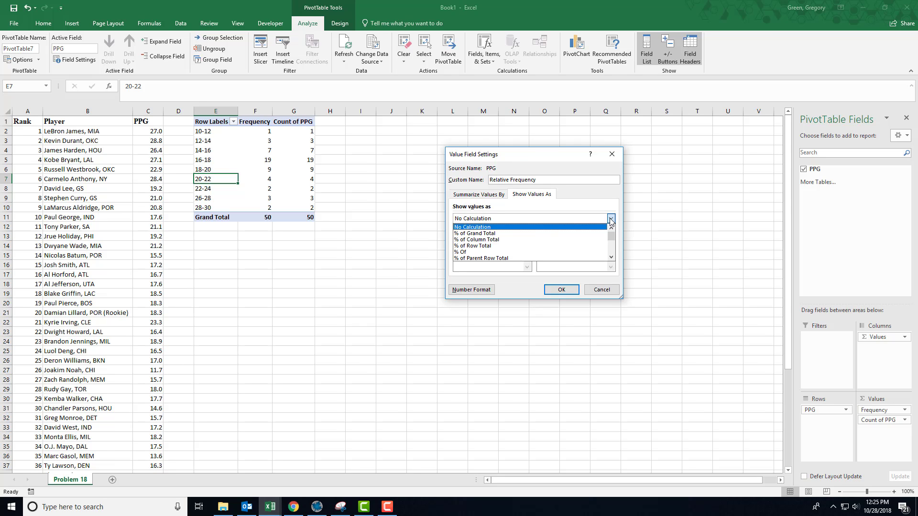
click(492, 234)
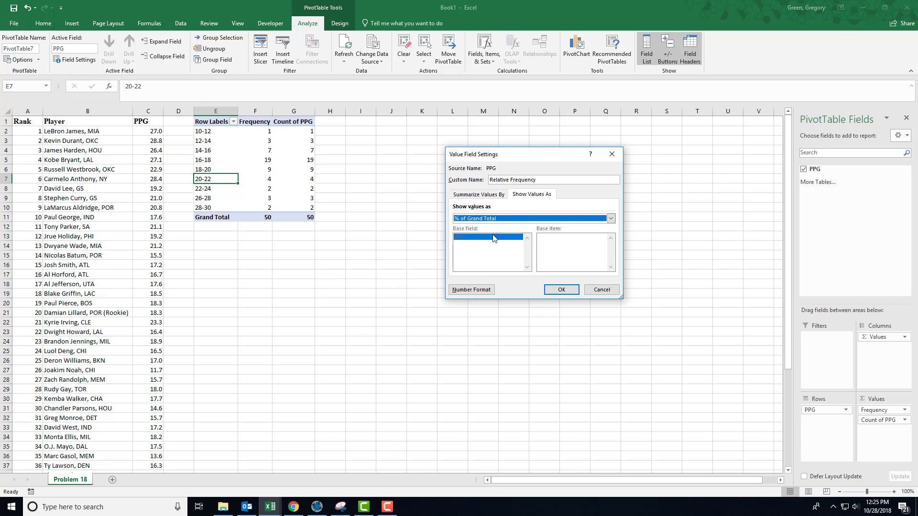
click(561, 290)
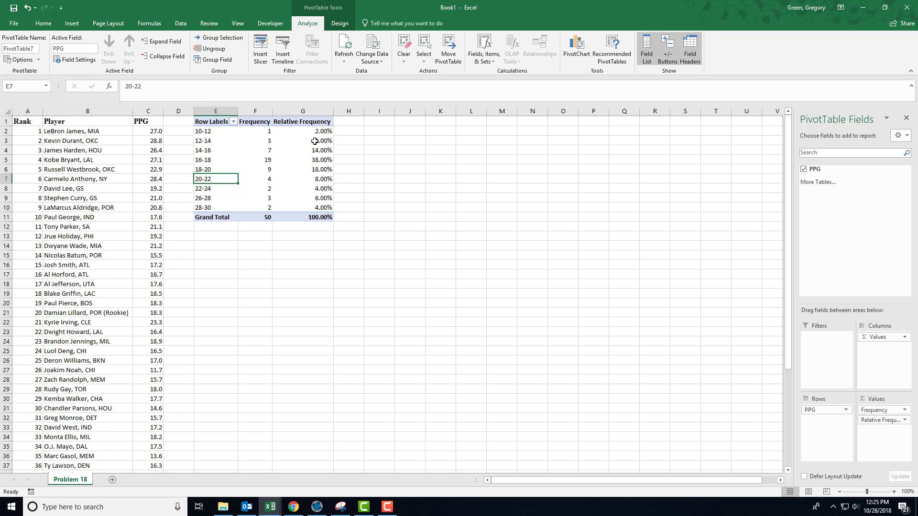
Format the Relative Frequency values in G2:G11 as Number with 3 decimal places.
drag(309, 130, 308, 218)
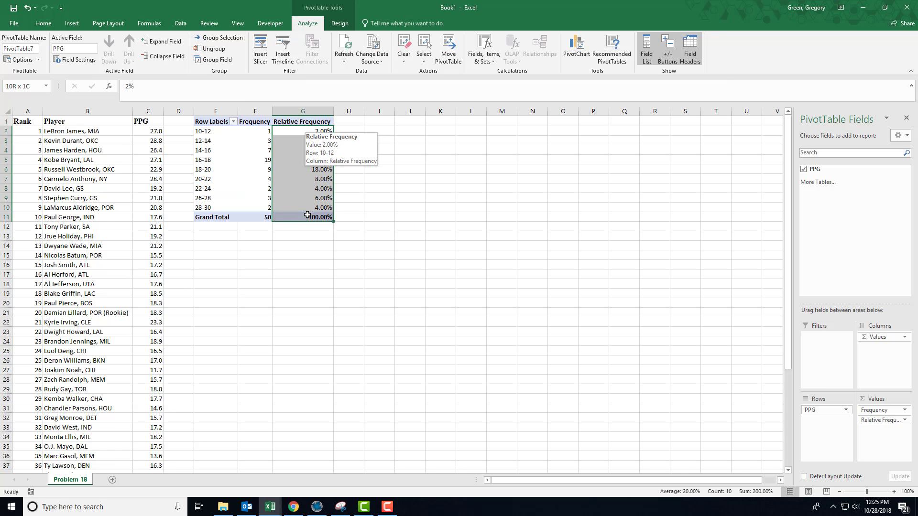
click(50, 27)
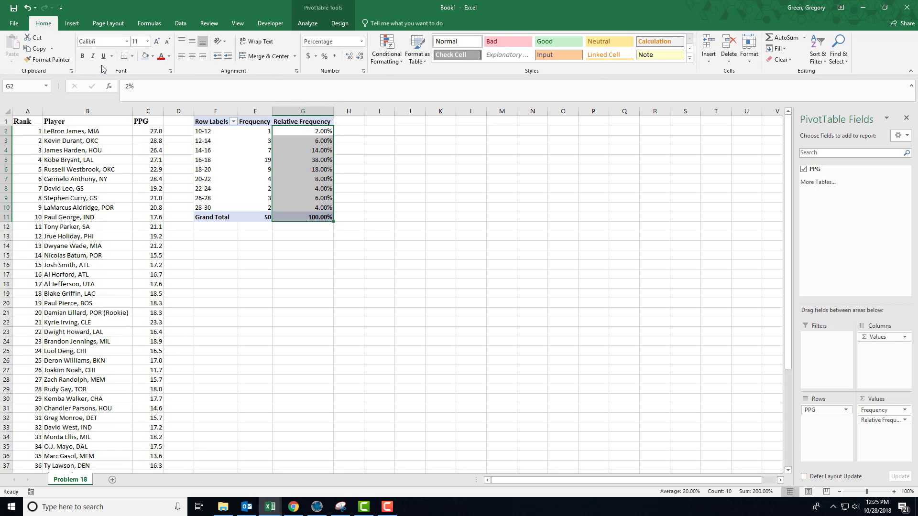
click(363, 71)
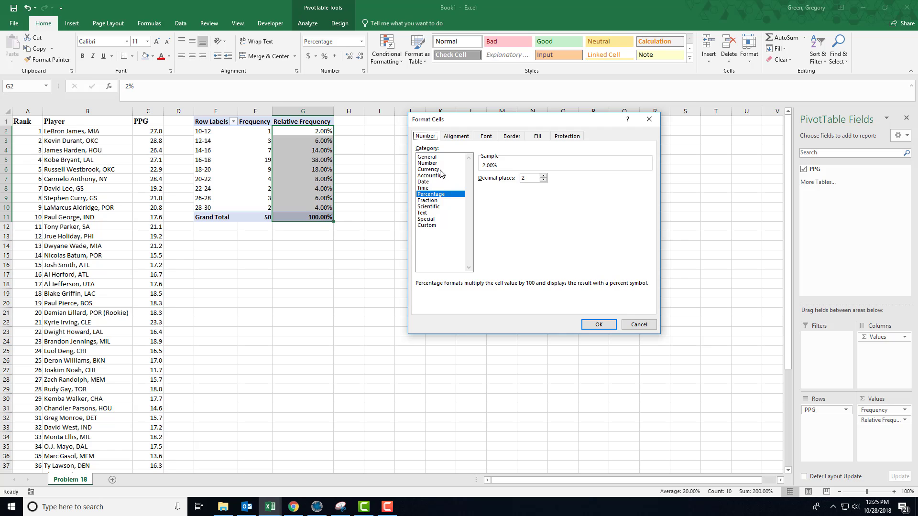
click(427, 163)
click(543, 180)
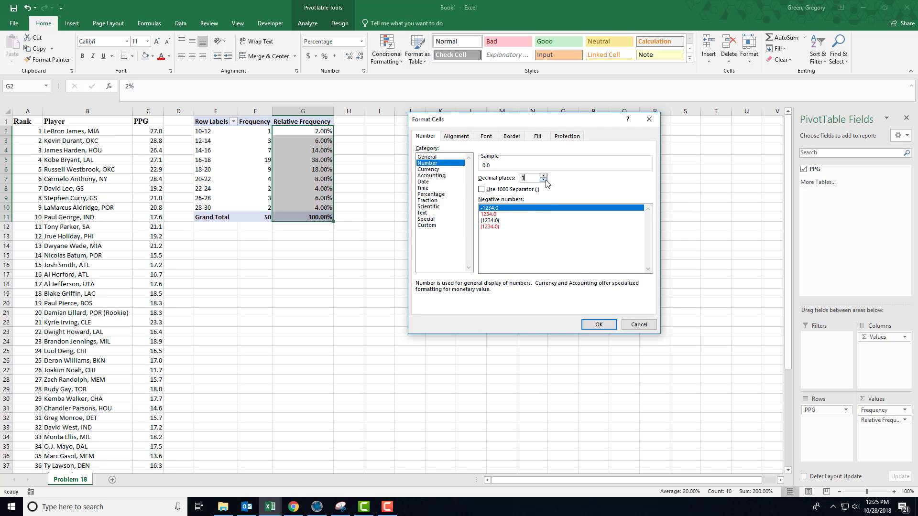
click(543, 175)
click(542, 174)
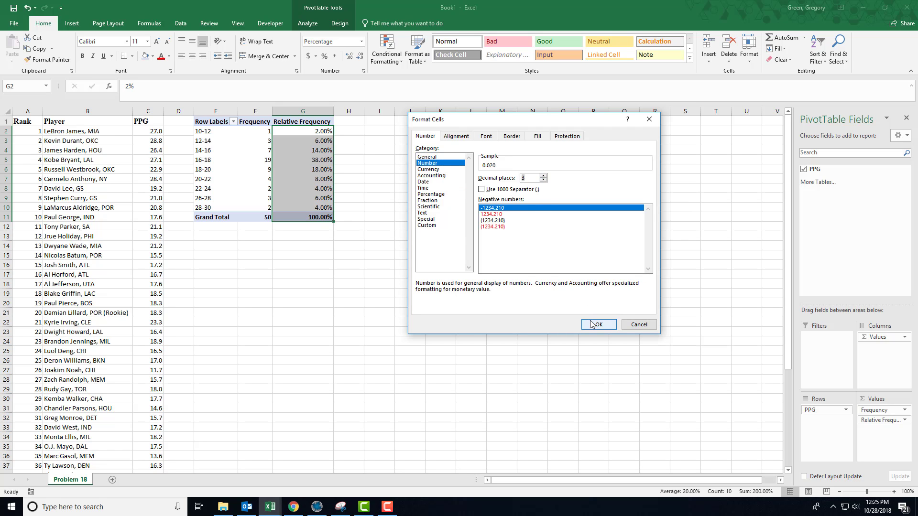
click(594, 324)
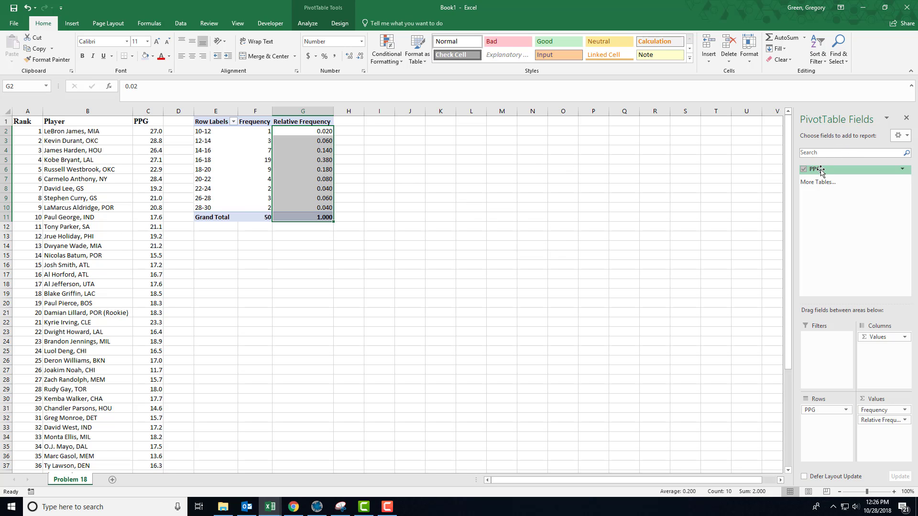
Add PPG to the PivotTable's values a third time, named Percent Frequency and shown as % of Grand Total.
drag(820, 170, 877, 440)
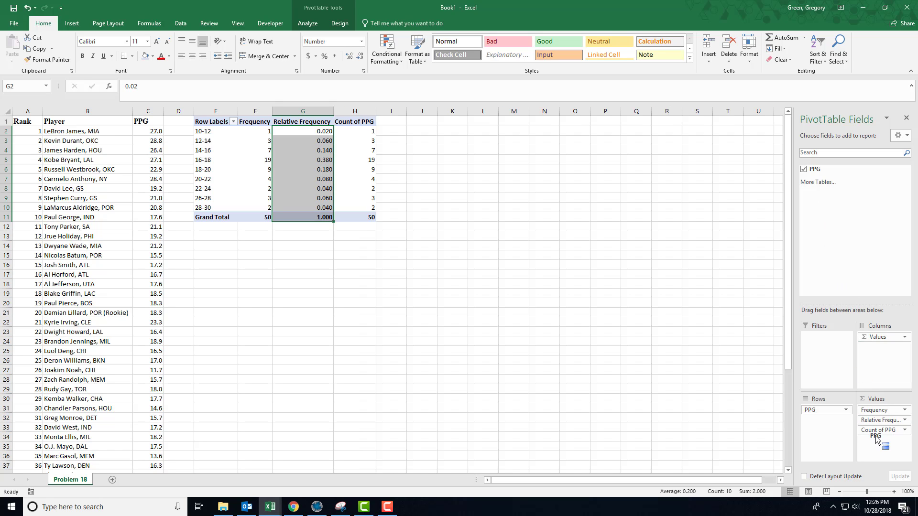
click(905, 430)
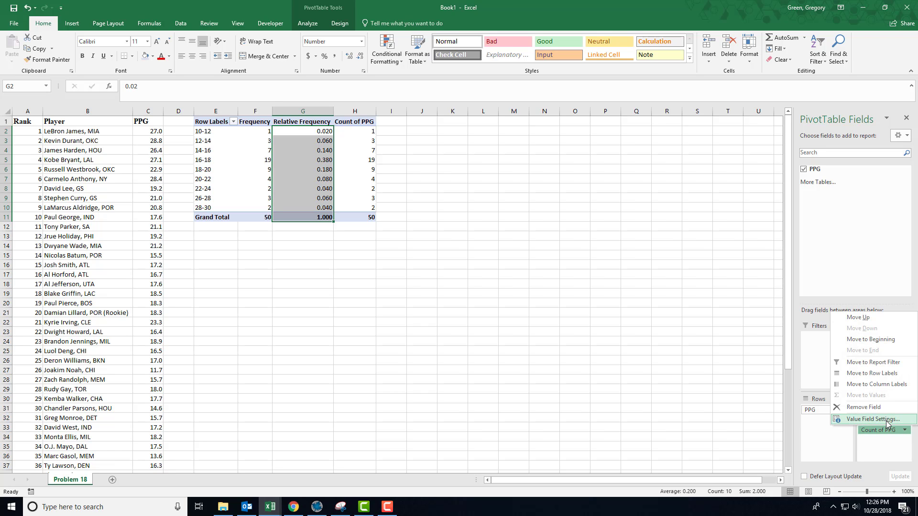
click(886, 423)
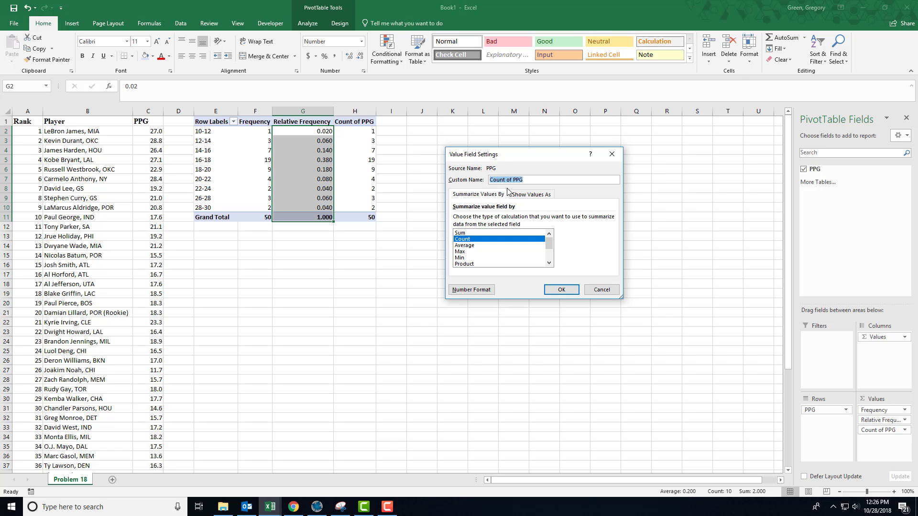
text(Percent Frequency)
click(519, 195)
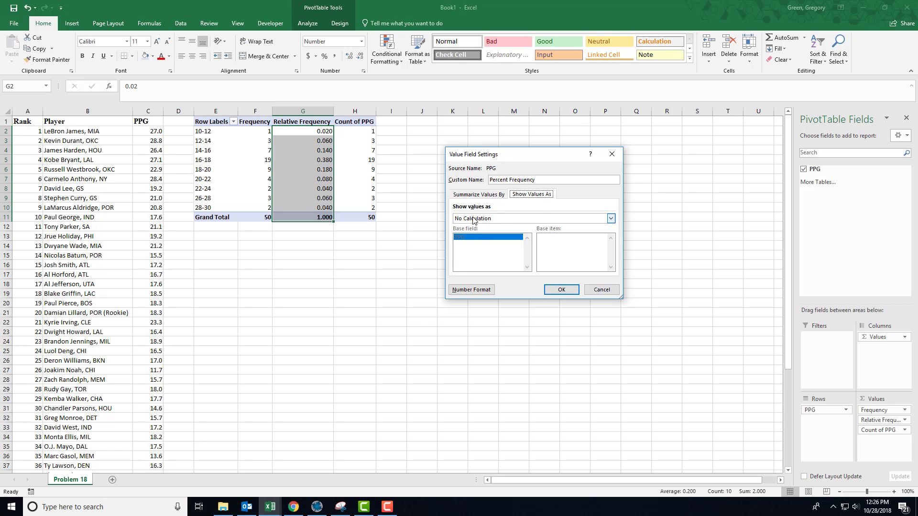
click(610, 219)
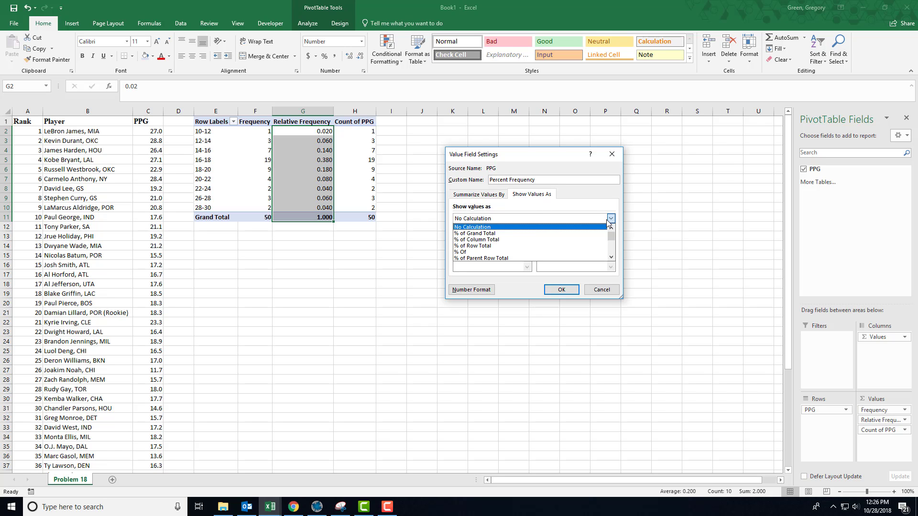
click(479, 233)
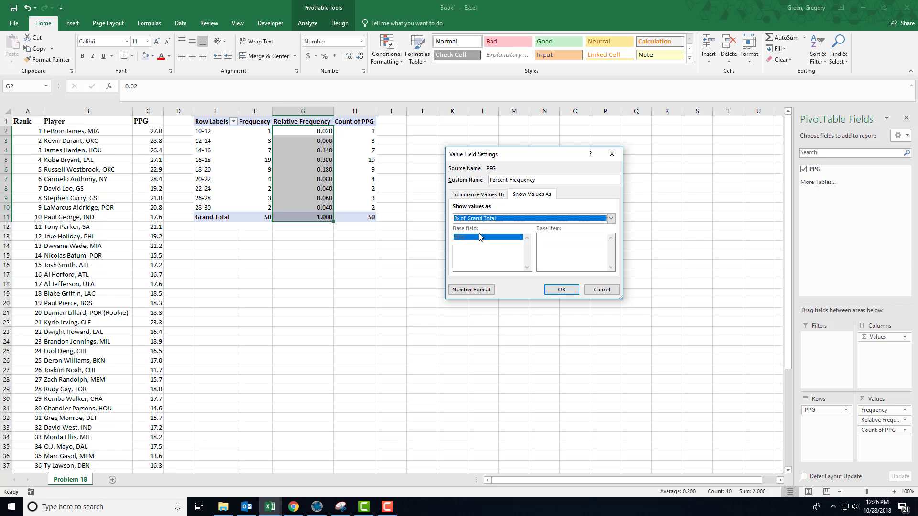
click(560, 289)
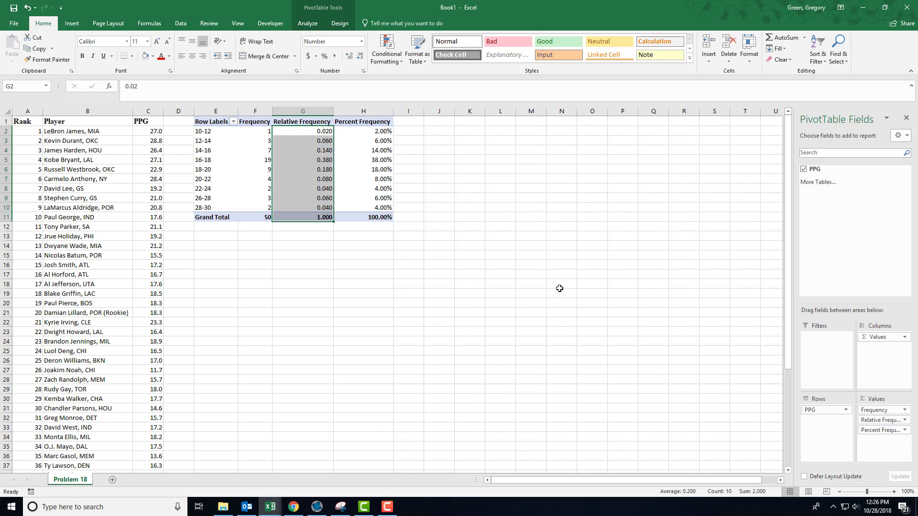
click(410, 203)
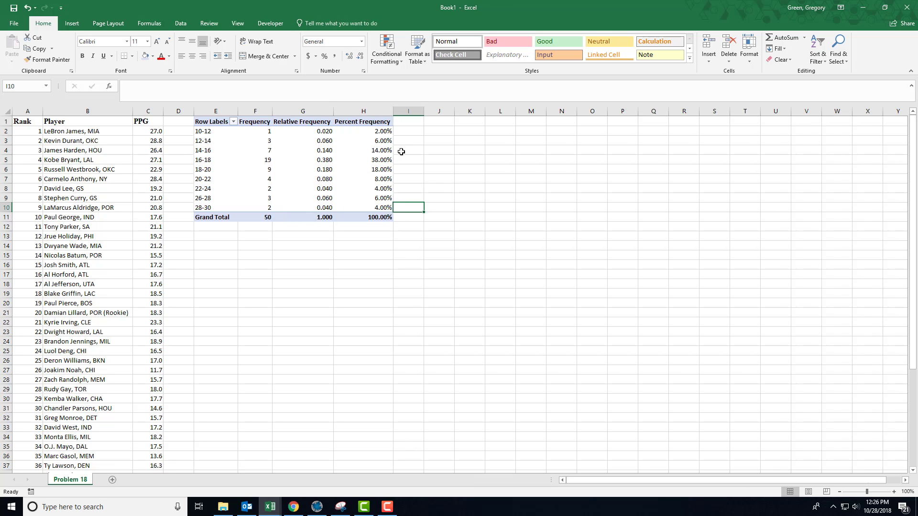
key(Up)
key(Up)
key(Up)
key(Up)
key(Up)
key(Up)
key(Up)
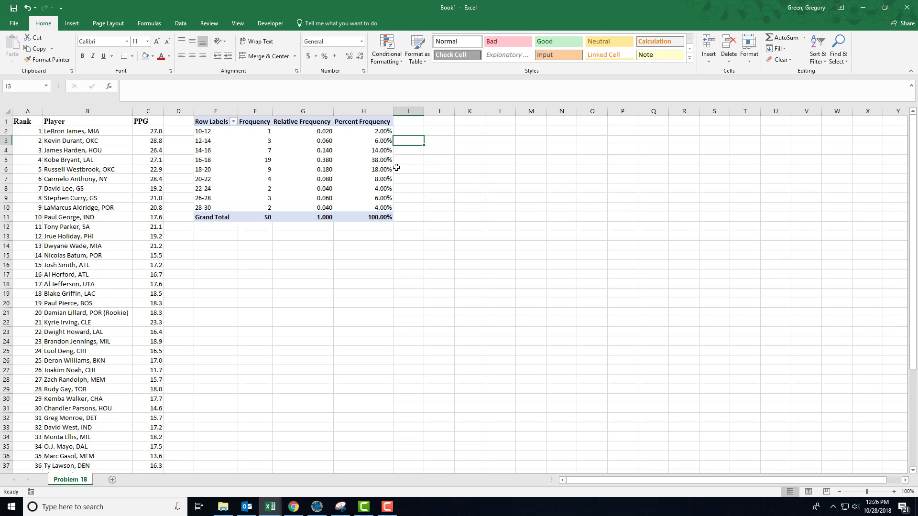
Add PPG to the PivotTable's values a fourth time, shown as % Running Total In with PPG as the base field.
click(375, 149)
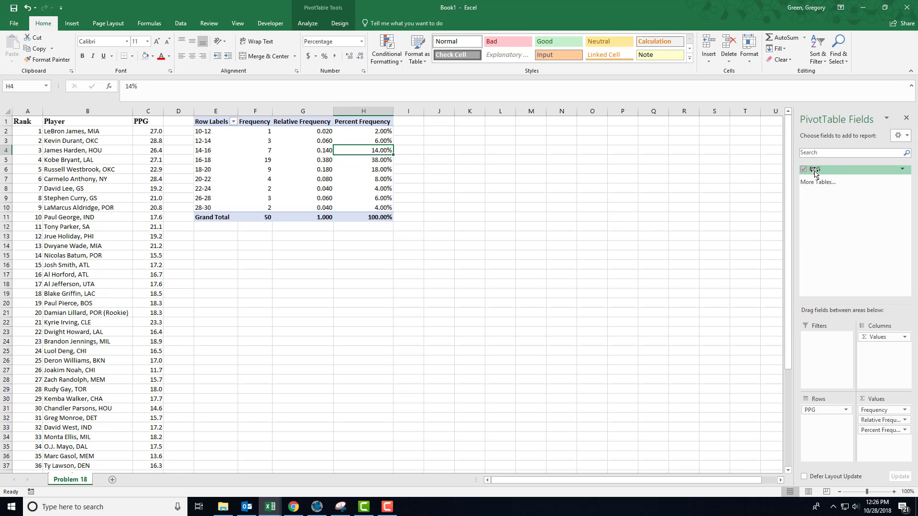
drag(815, 173, 873, 450)
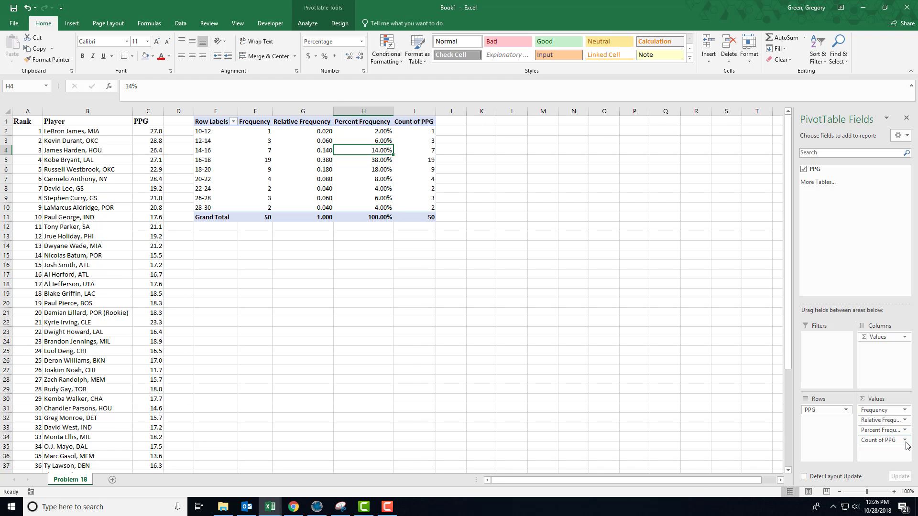
click(905, 442)
click(884, 433)
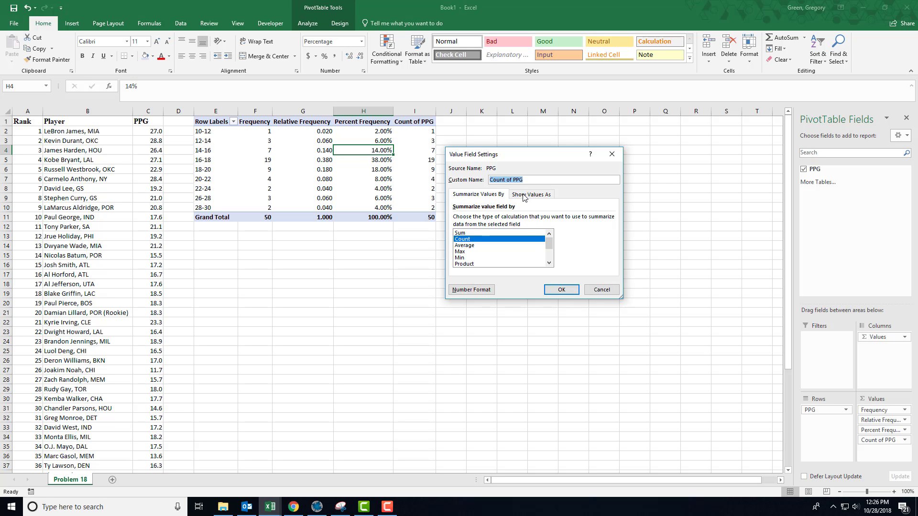
click(524, 196)
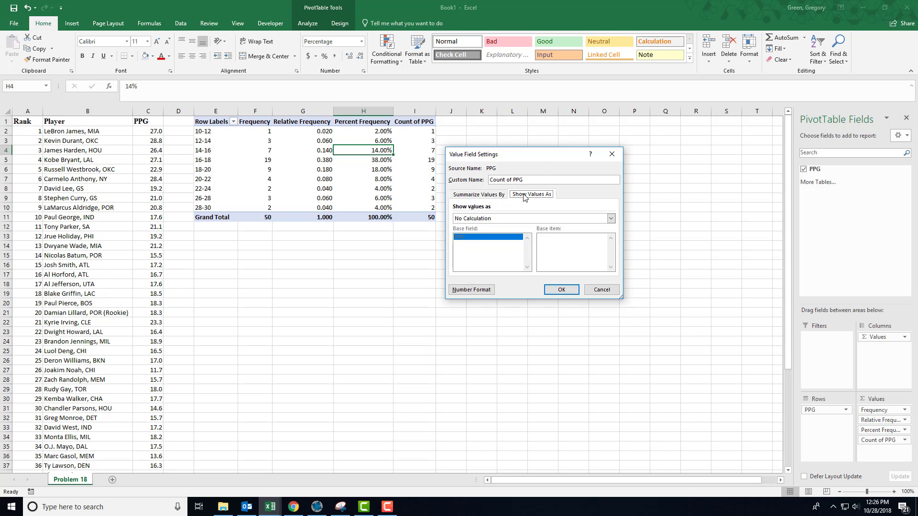
click(610, 219)
scroll(586, 240, down, 2)
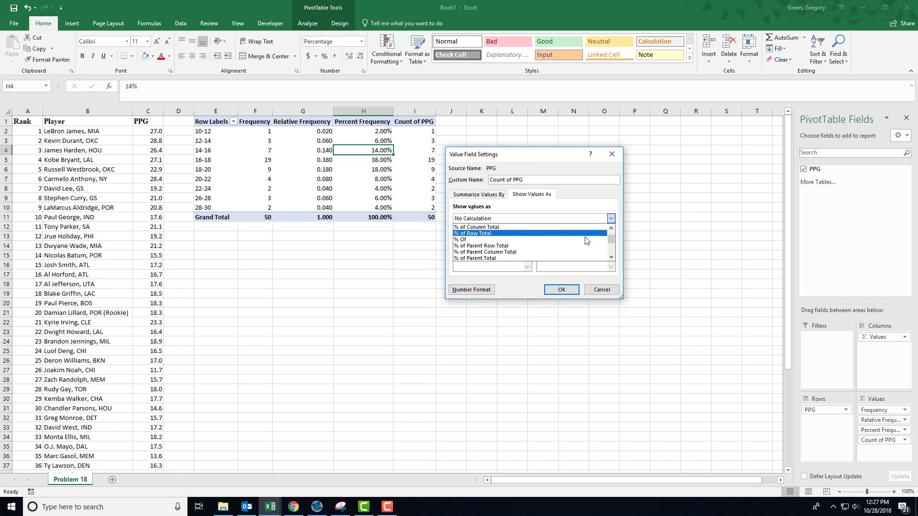
scroll(586, 240, down, 4)
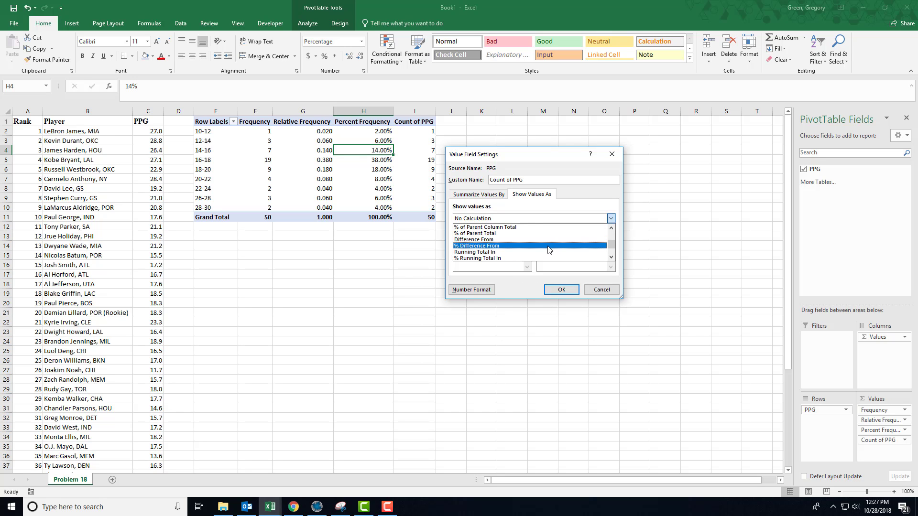
scroll(550, 250, down, 1)
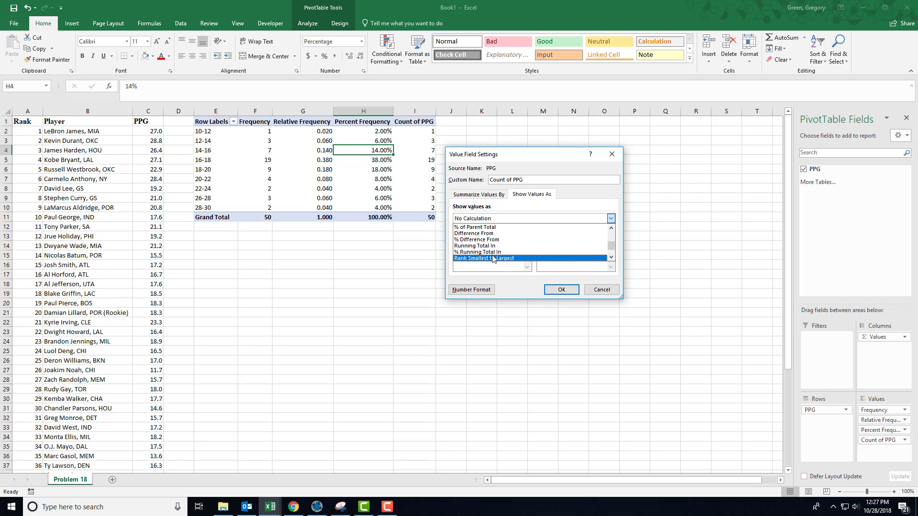
scroll(492, 258, down, 2)
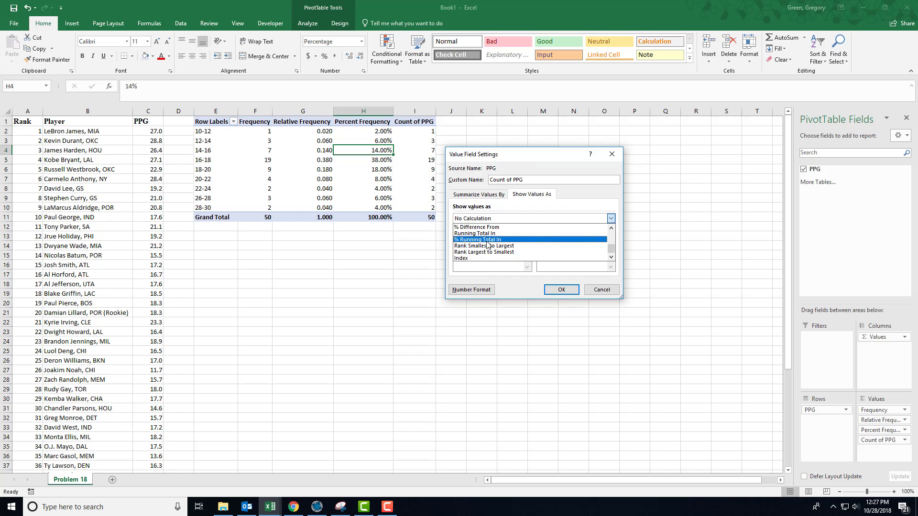
click(485, 240)
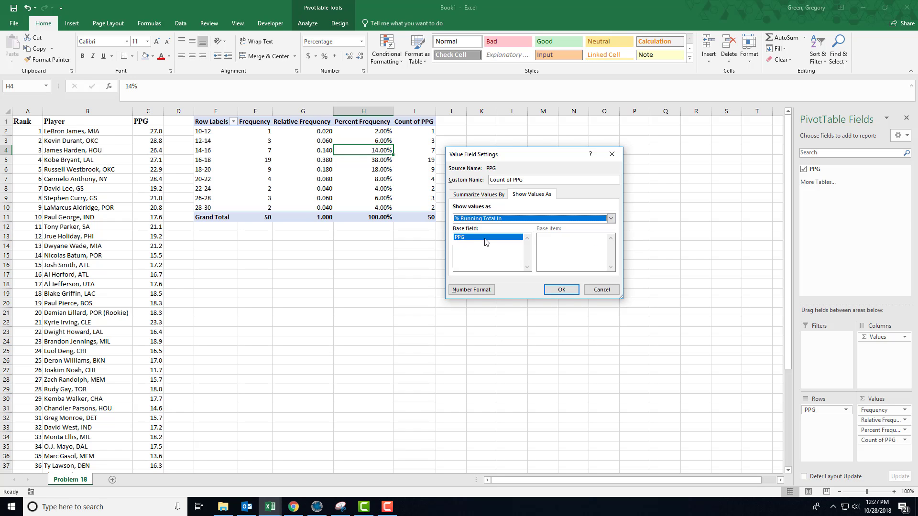
click(561, 290)
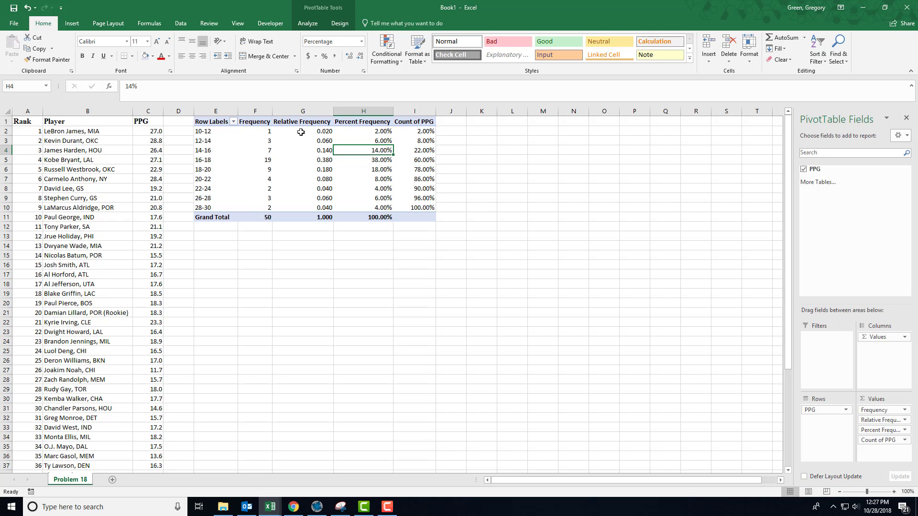
click(414, 132)
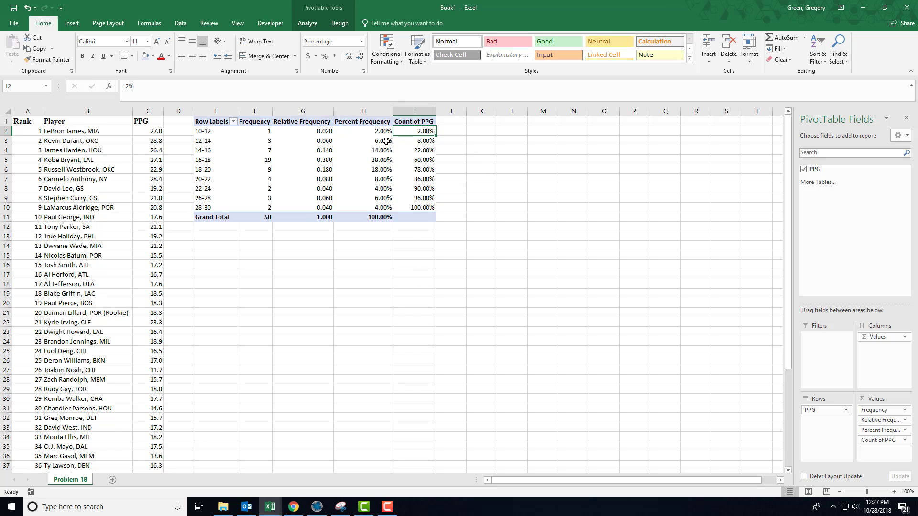
click(422, 141)
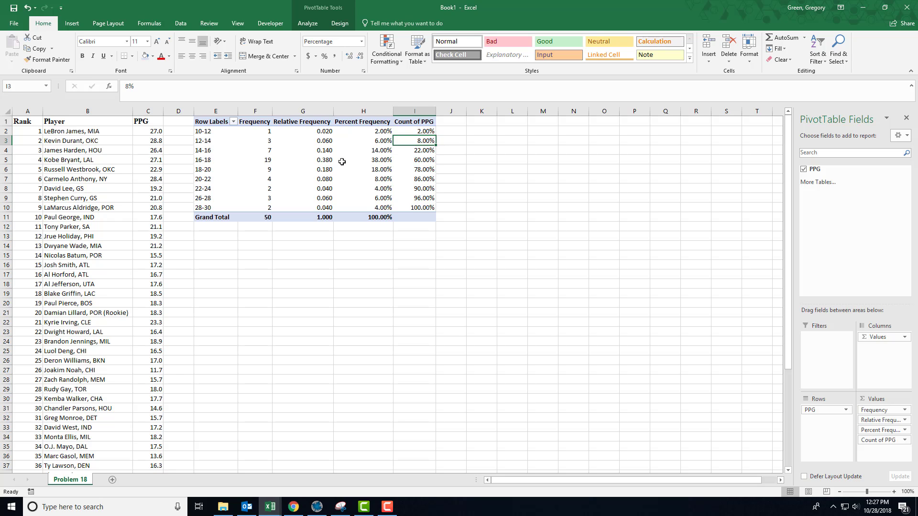
click(405, 150)
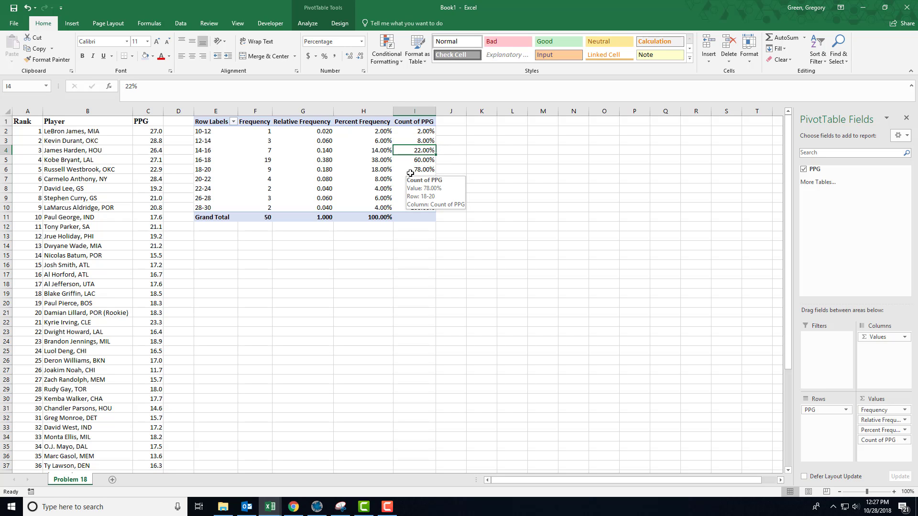
Give the running-total value field in column I the custom name Cummulative.
double_click(416, 123)
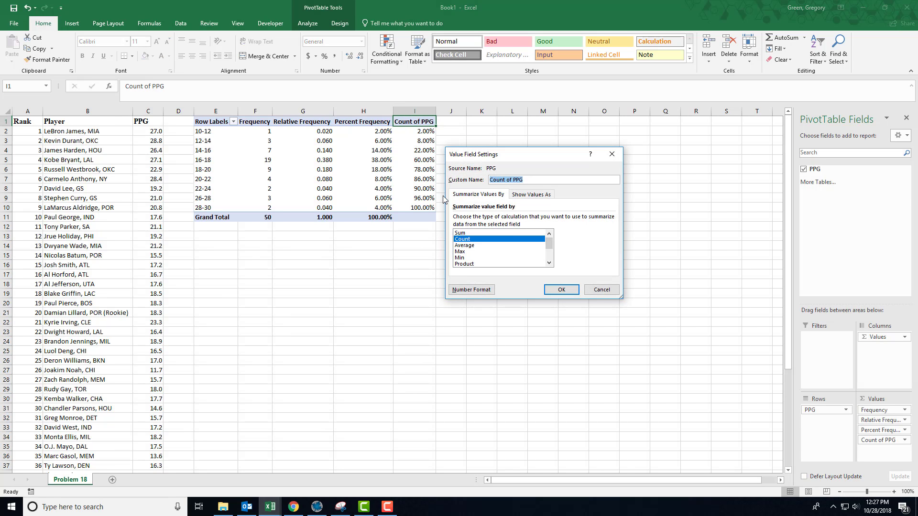
text(Cummulative)
key(Return)
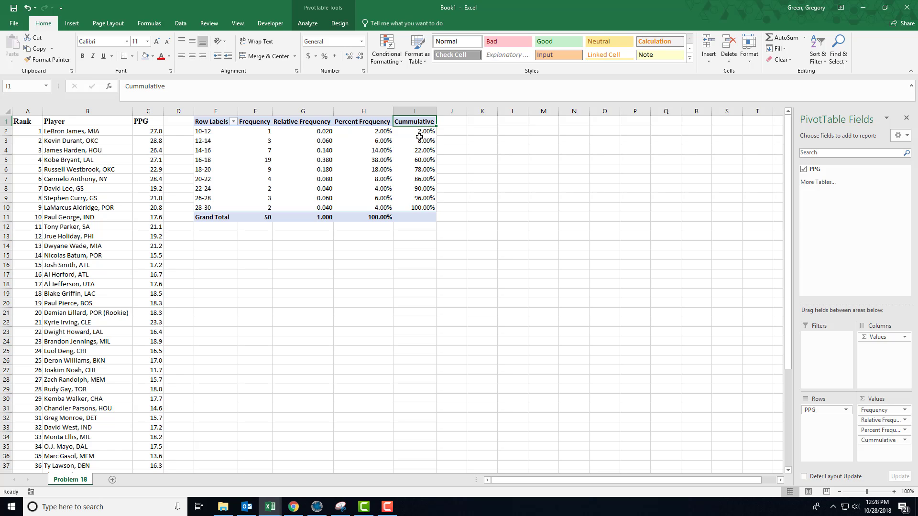
click(422, 208)
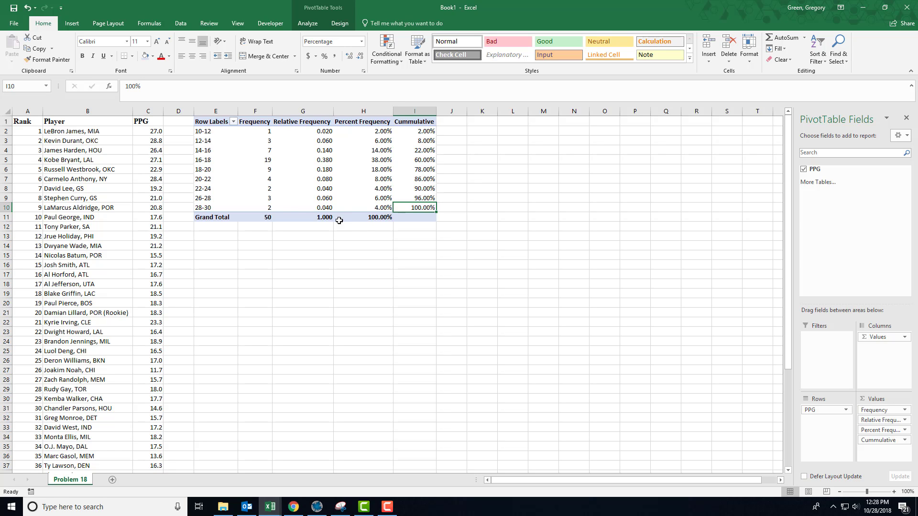
Create a PivotChart with its PivotTable from the PPG data in C1:C51, placed on the existing worksheet at E14.
click(149, 123)
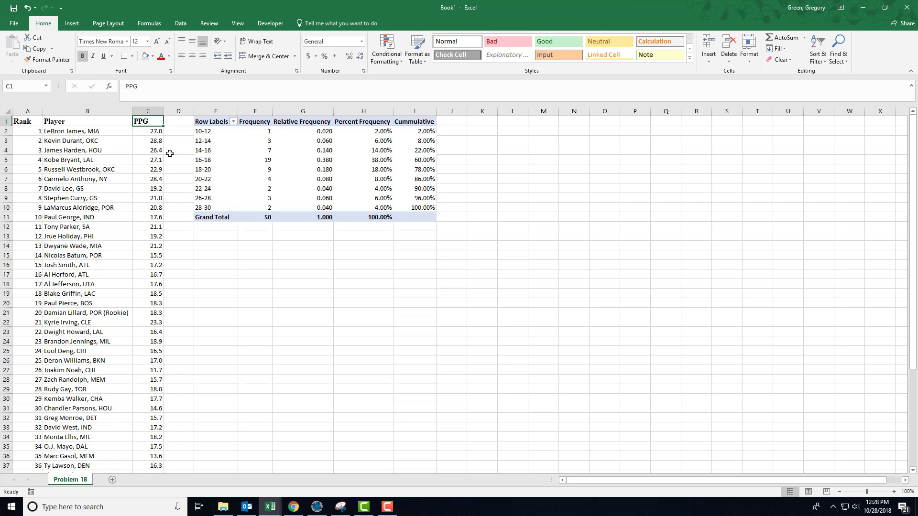
key(ctrl+shift+Down)
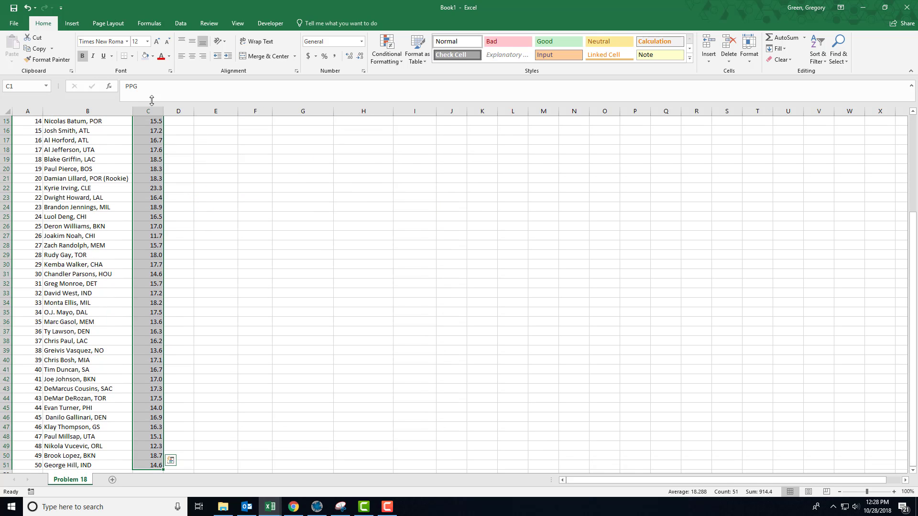
click(70, 24)
click(449, 55)
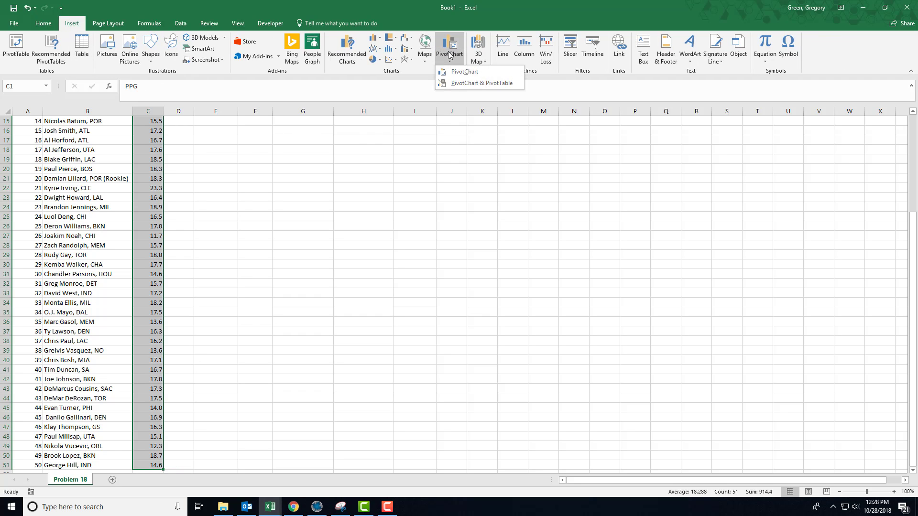
click(481, 82)
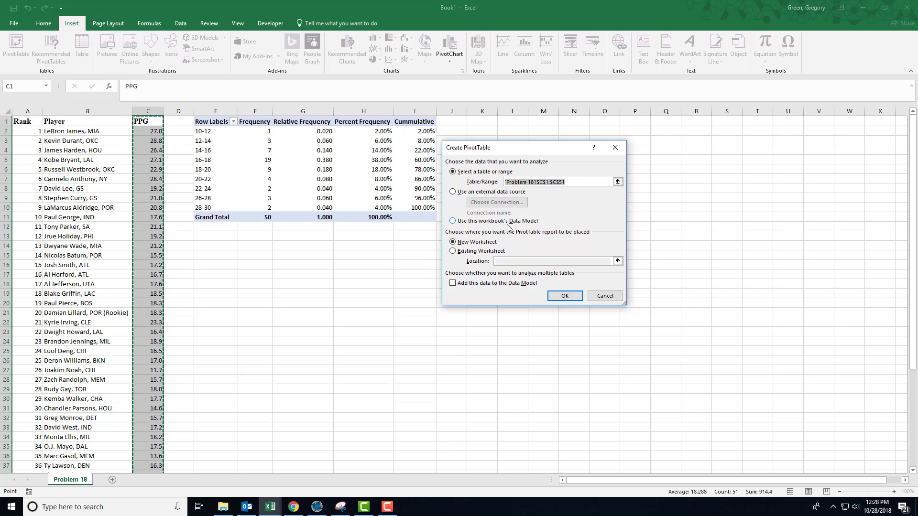
click(468, 251)
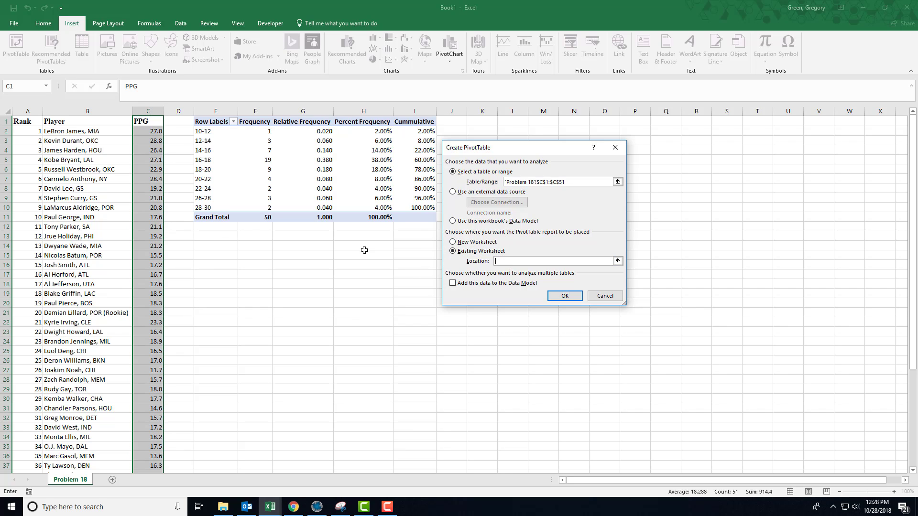
click(209, 244)
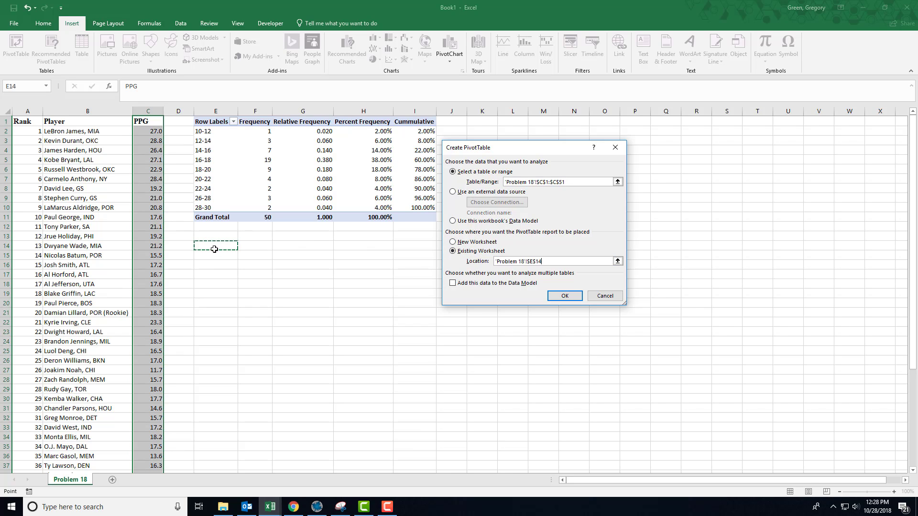
click(563, 295)
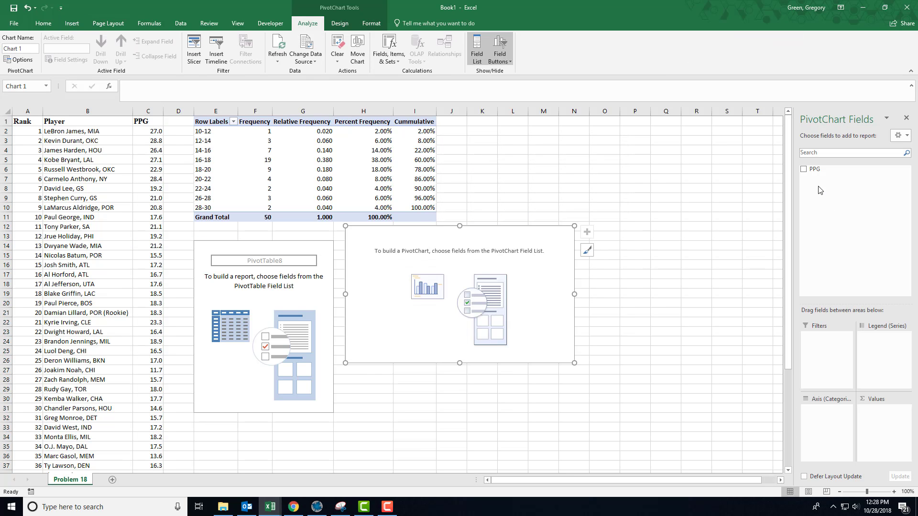
Add PPG to the new PivotChart as both the axis category and the values.
drag(814, 169, 822, 423)
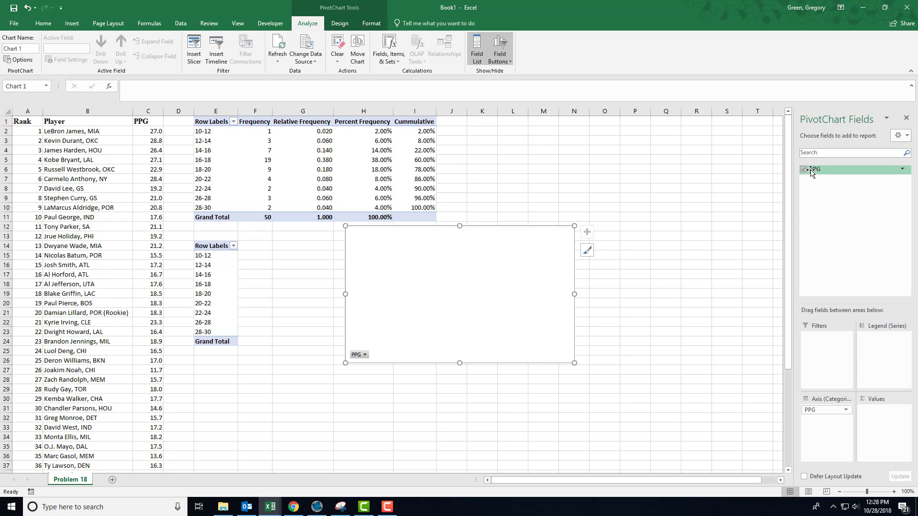
drag(808, 170, 875, 416)
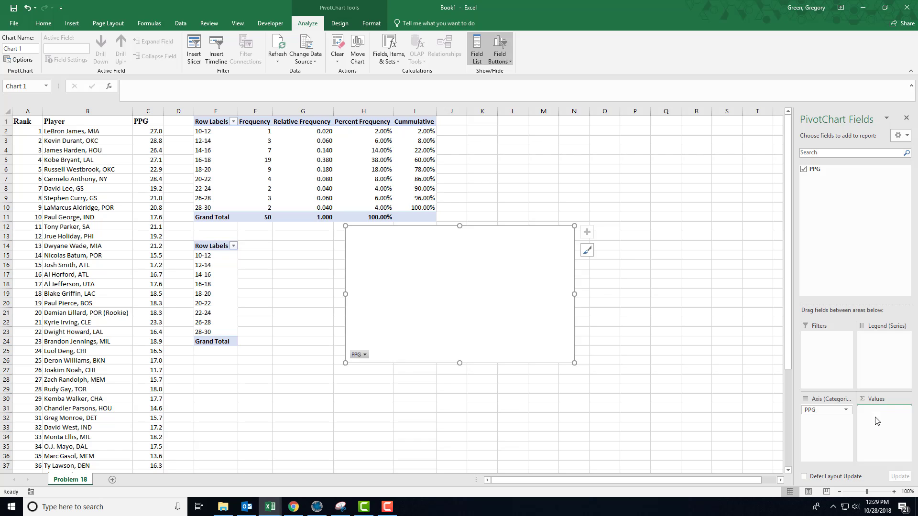